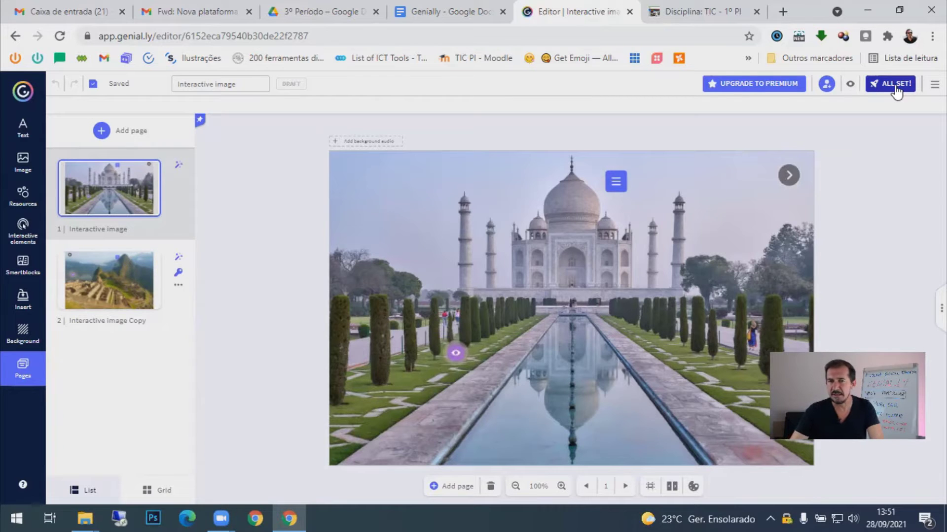
# - Publish the interactive image publicly with Reusable on, keeping its title and description
pyautogui.click(891, 83)
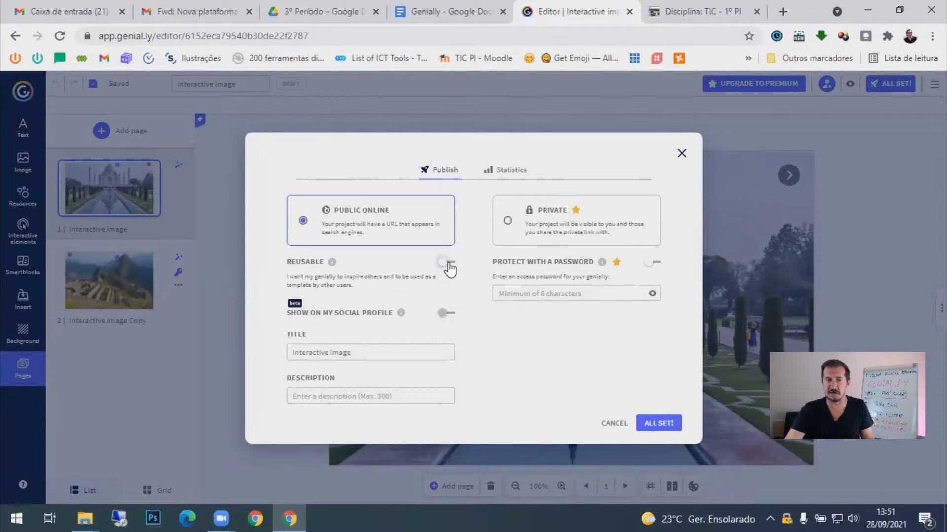
pyautogui.click(447, 265)
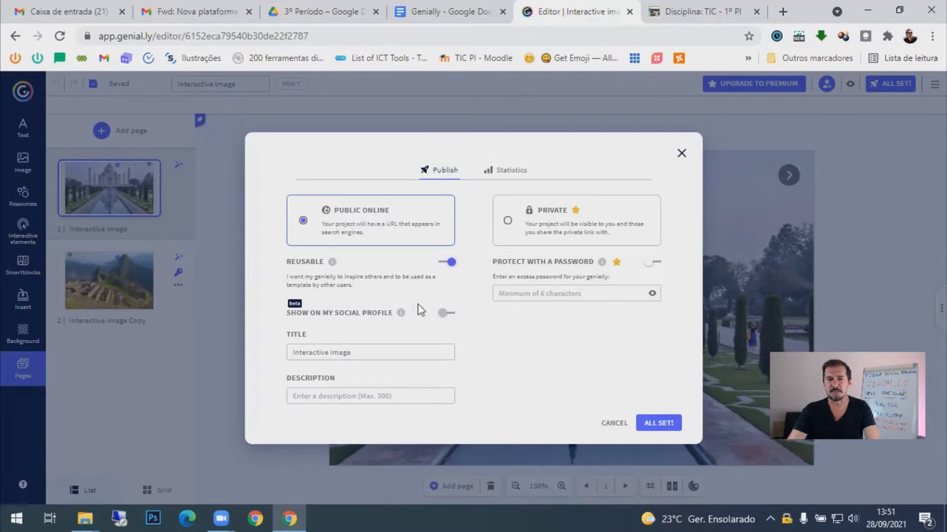
pyautogui.moveTo(370, 351); pyautogui.dragTo(257, 359)
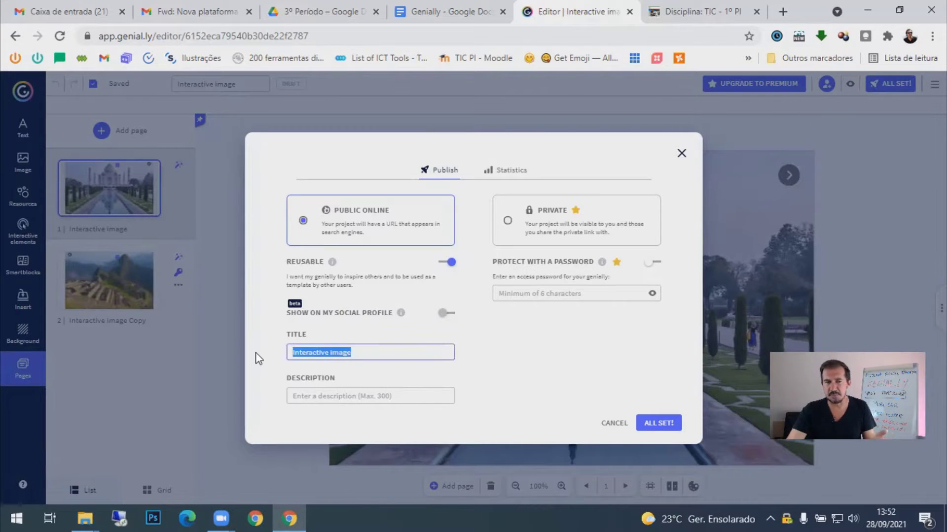
pyautogui.click(321, 395)
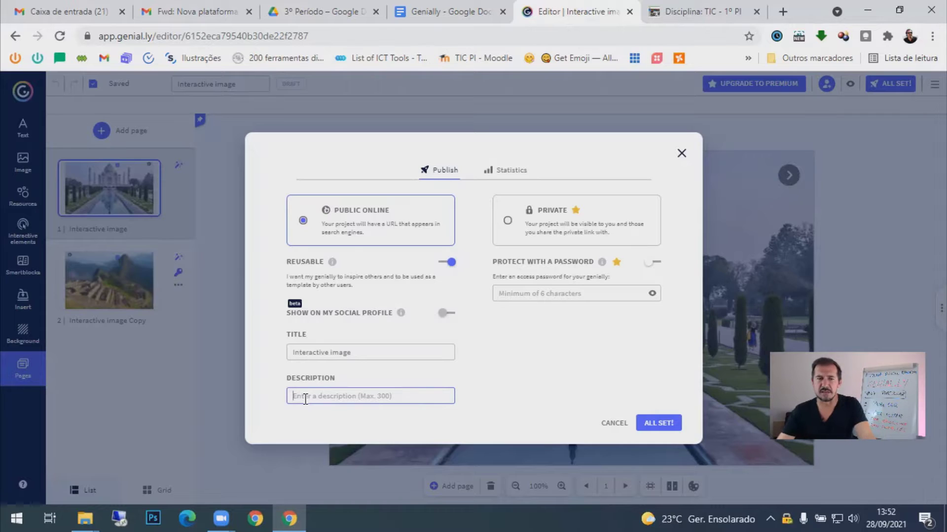
pyautogui.click(659, 425)
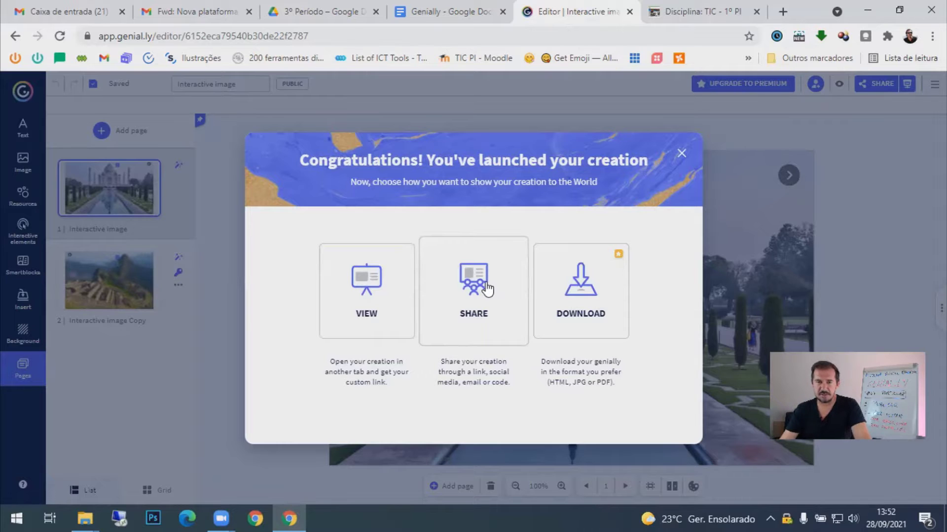
# - Copy the interactive image's public social-page link from the Share dialog's Link tab
pyautogui.moveTo(585, 283)
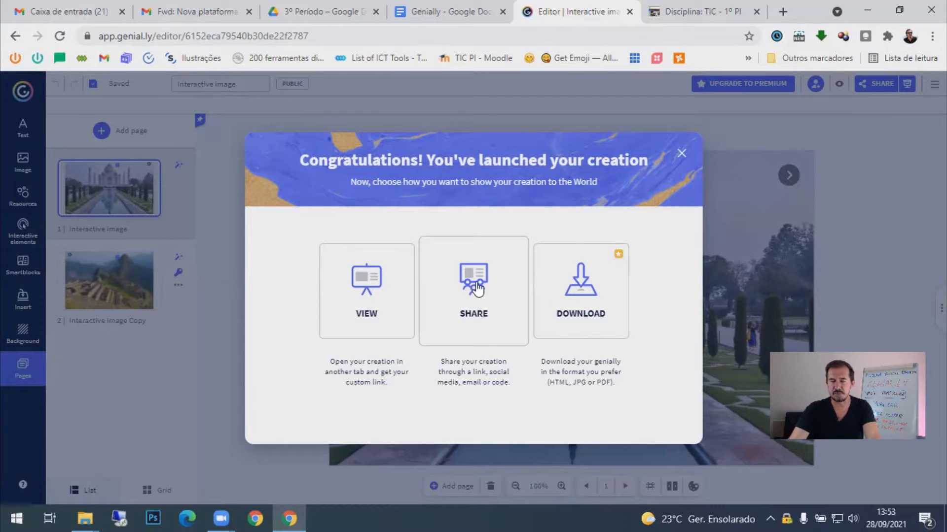
pyautogui.click(476, 289)
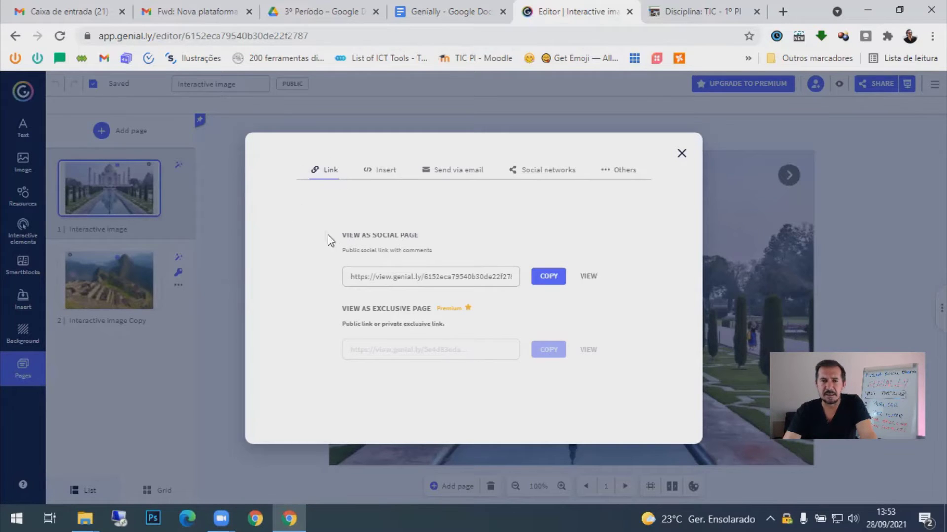
pyautogui.click(549, 277)
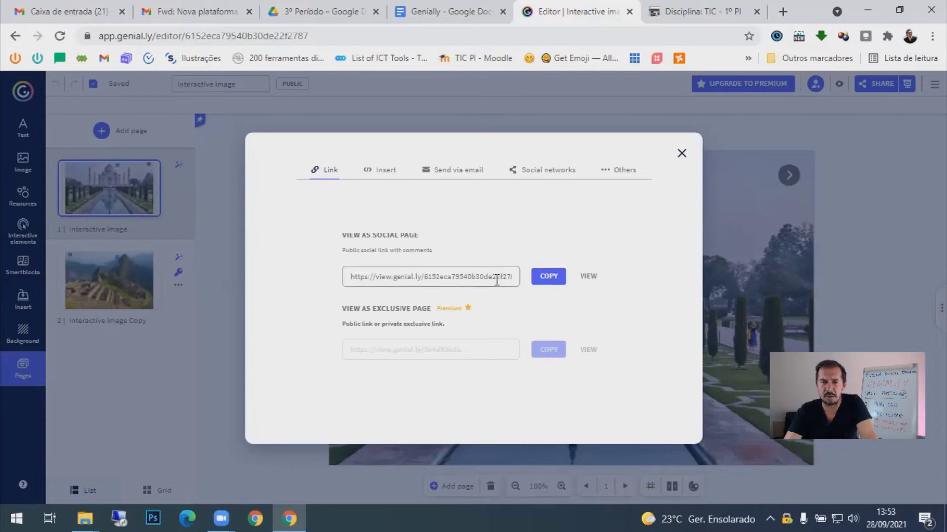
pyautogui.click(546, 277)
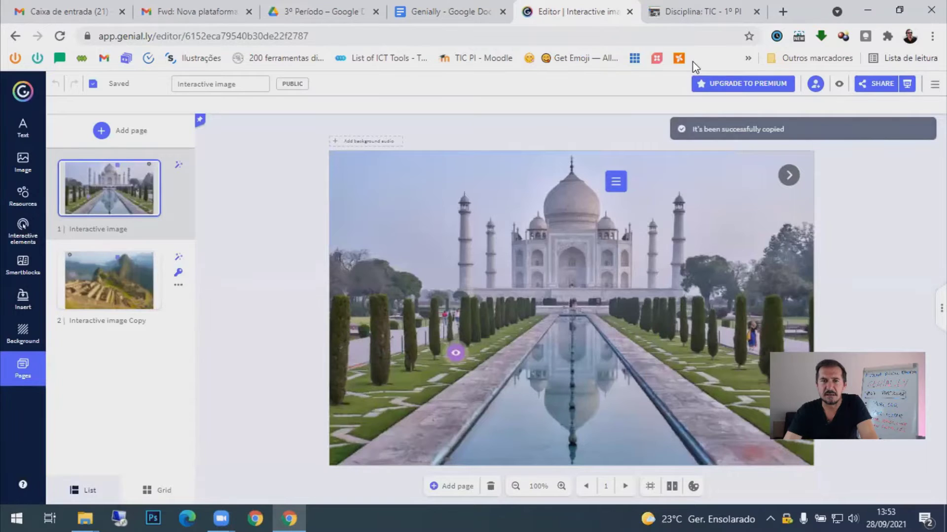
pyautogui.click(783, 12)
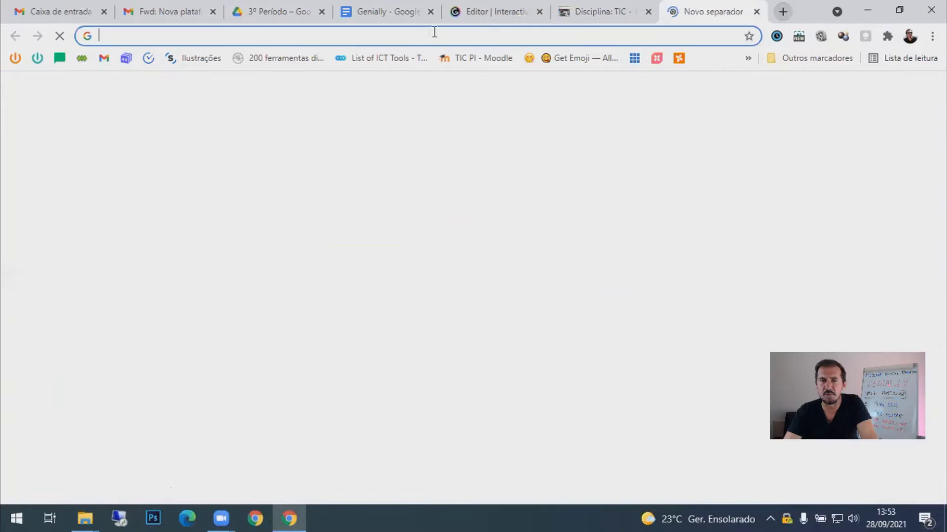
pyautogui.rightClick(428, 33)
pyautogui.click(466, 124)
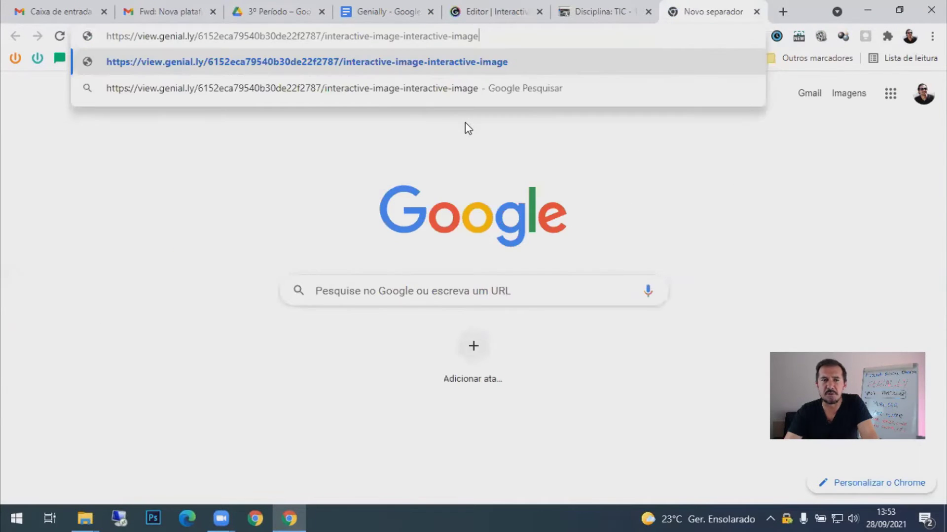
pyautogui.press('Return')
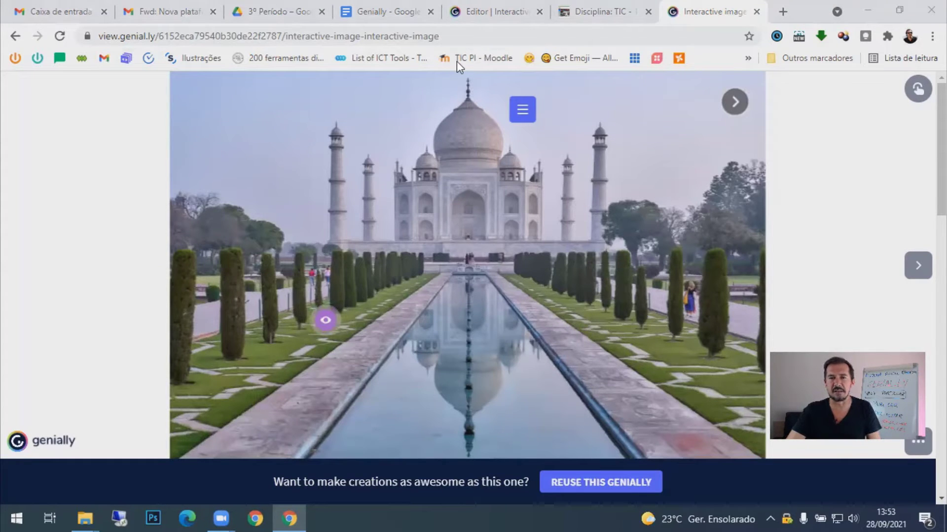
pyautogui.click(756, 12)
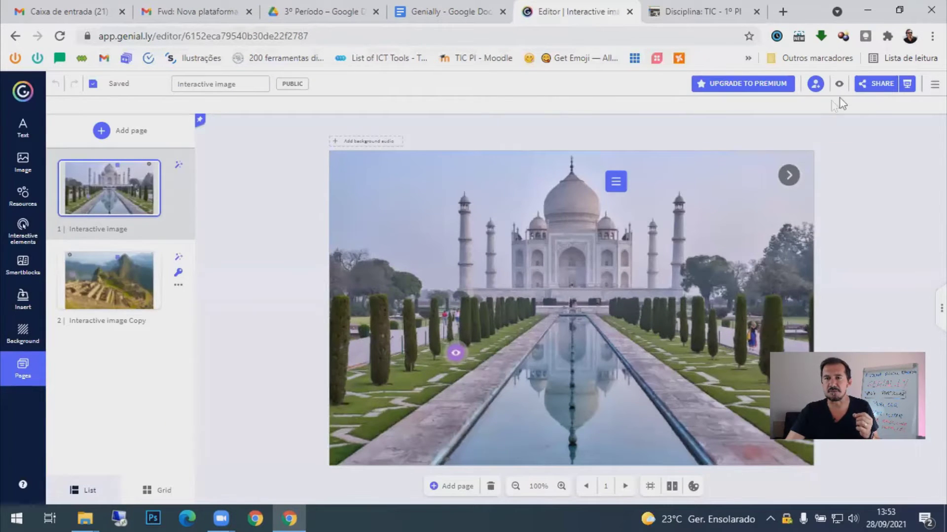
# - Copy the interactive image's iframe embed code and switch to the Moodle course tab
pyautogui.click(871, 85)
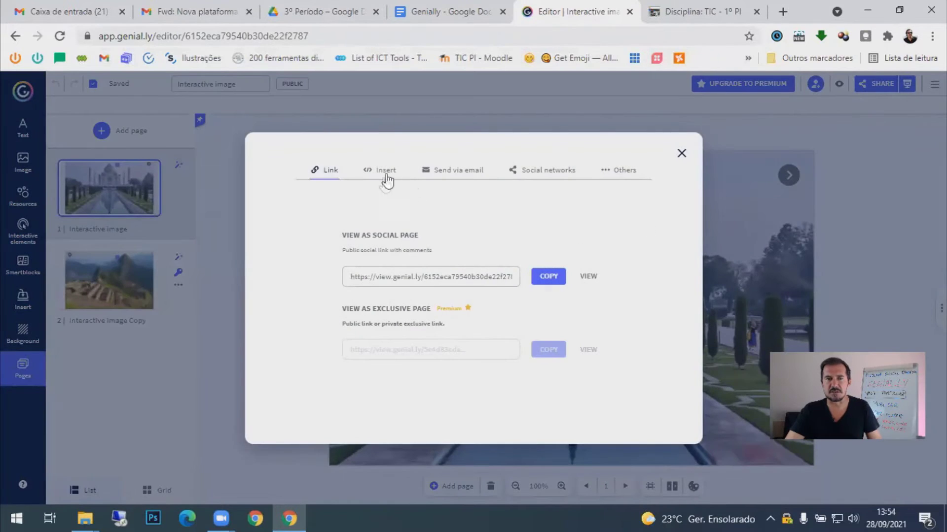
pyautogui.click(394, 176)
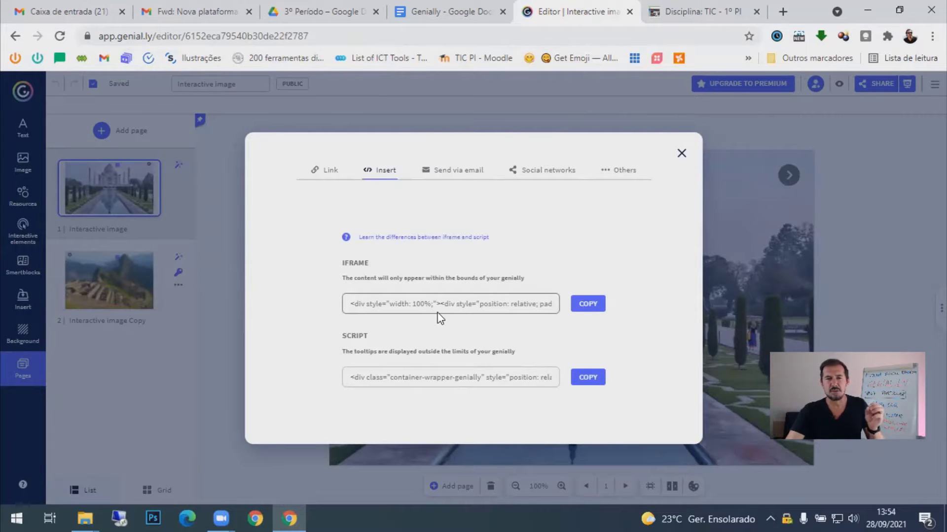
pyautogui.click(588, 306)
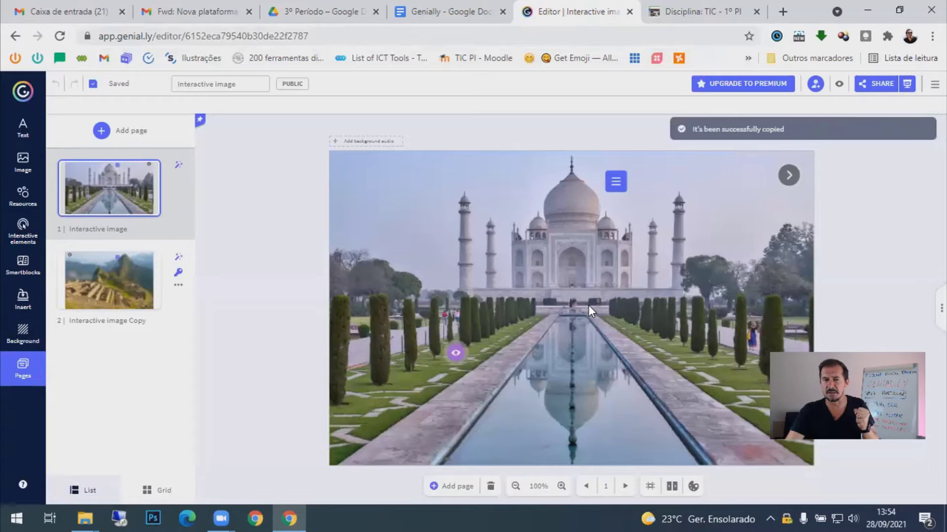
pyautogui.click(694, 18)
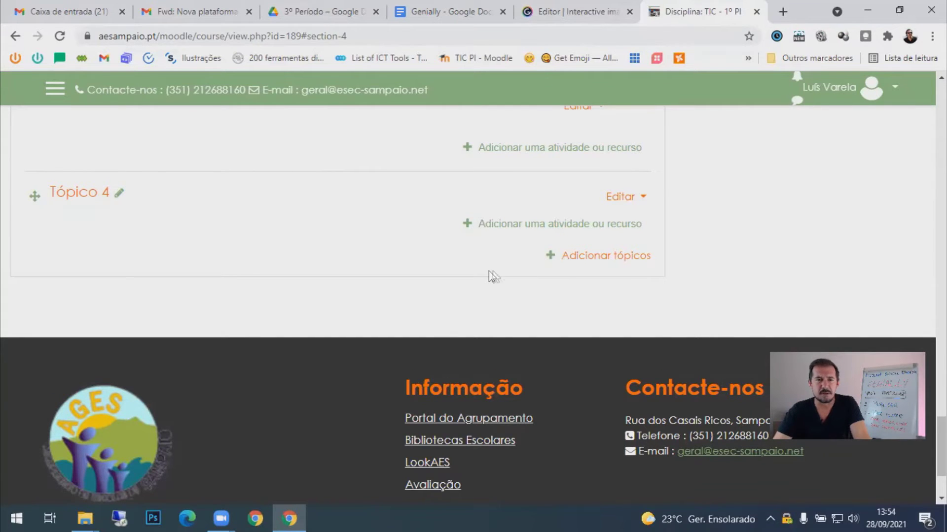
# - Add a new Separador label to Tópico 4 and start editing its text
pyautogui.click(581, 233)
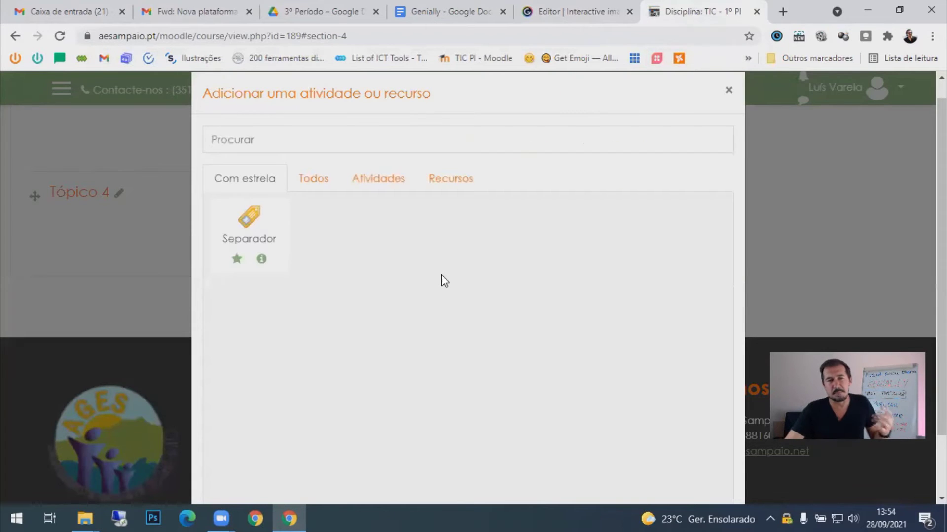
pyautogui.click(249, 219)
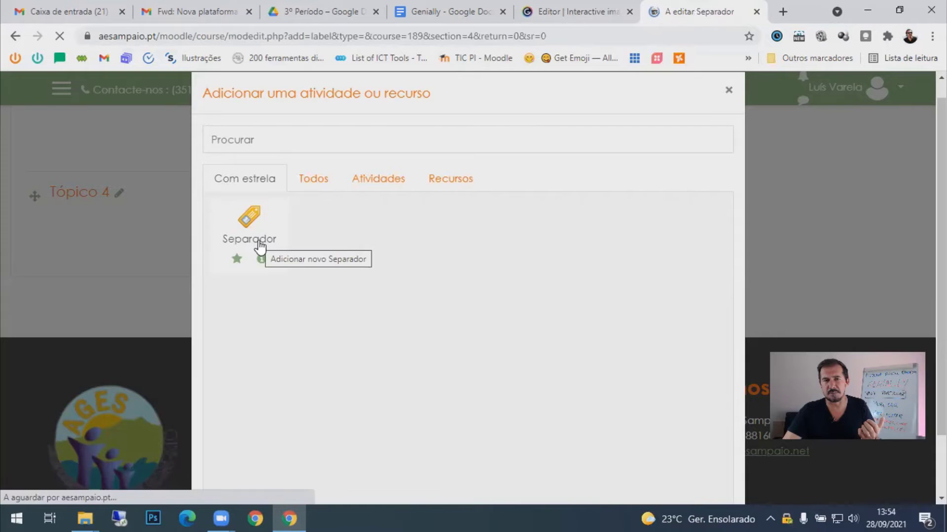
pyautogui.scroll(-4, 377, 464)
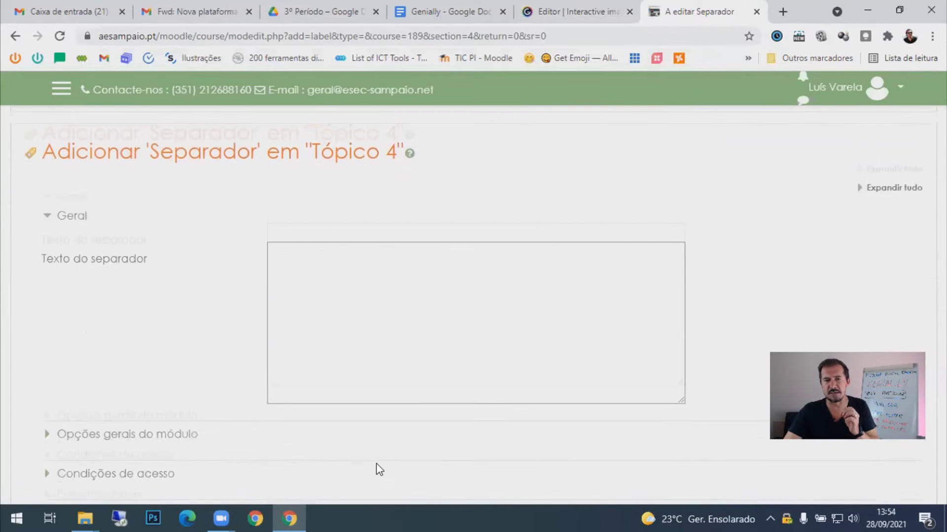
pyautogui.click(383, 311)
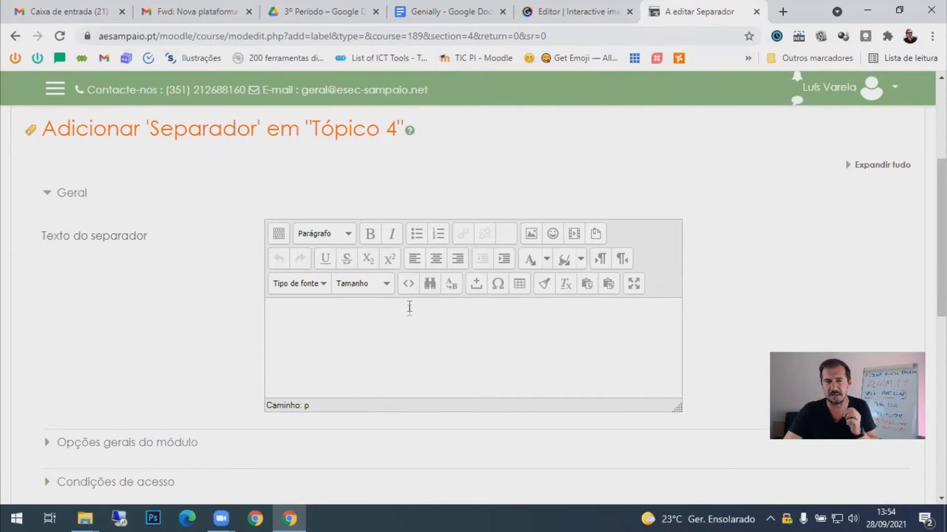
# - Paste the Genially iframe code into the label's HTML source and apply it
pyautogui.click(278, 236)
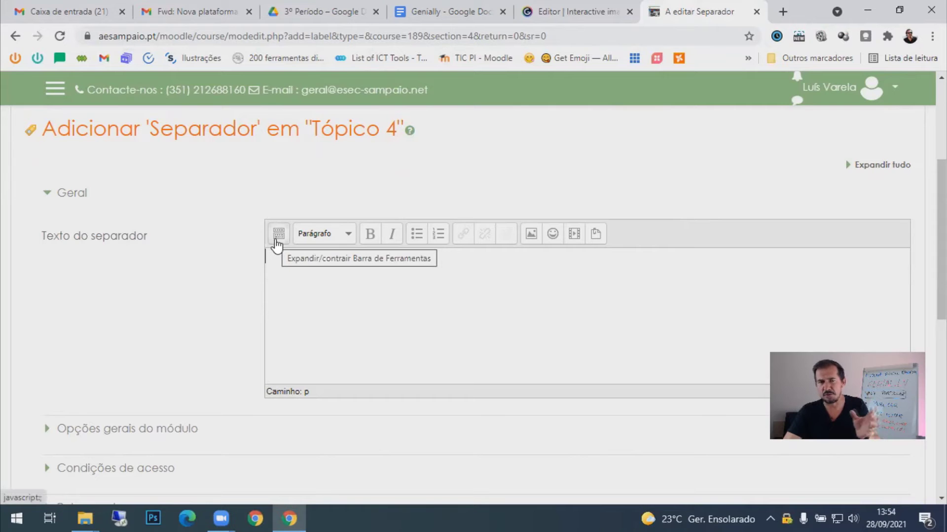
pyautogui.click(276, 237)
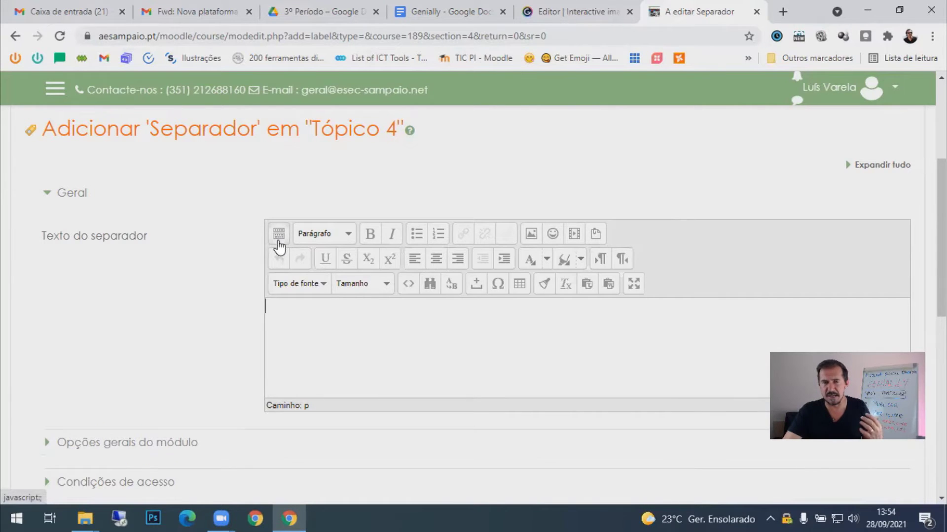
pyautogui.click(408, 284)
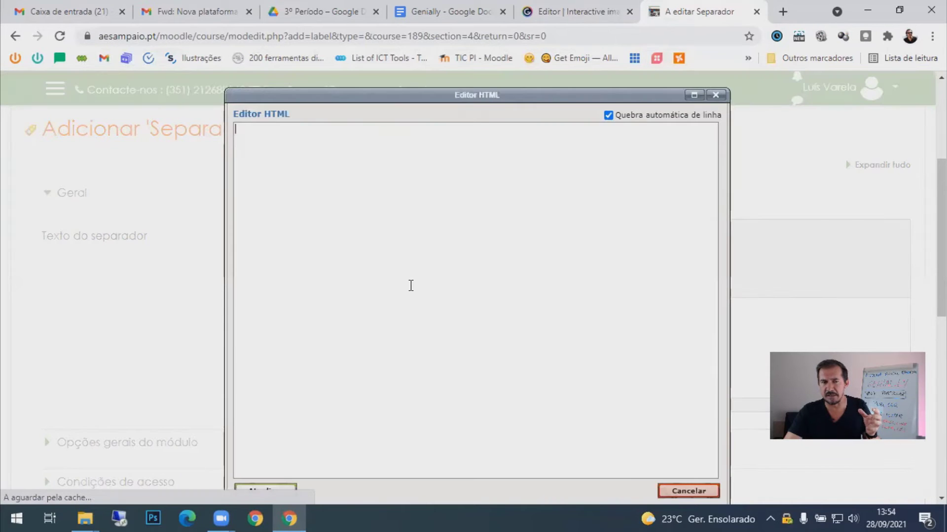
pyautogui.rightClick(396, 277)
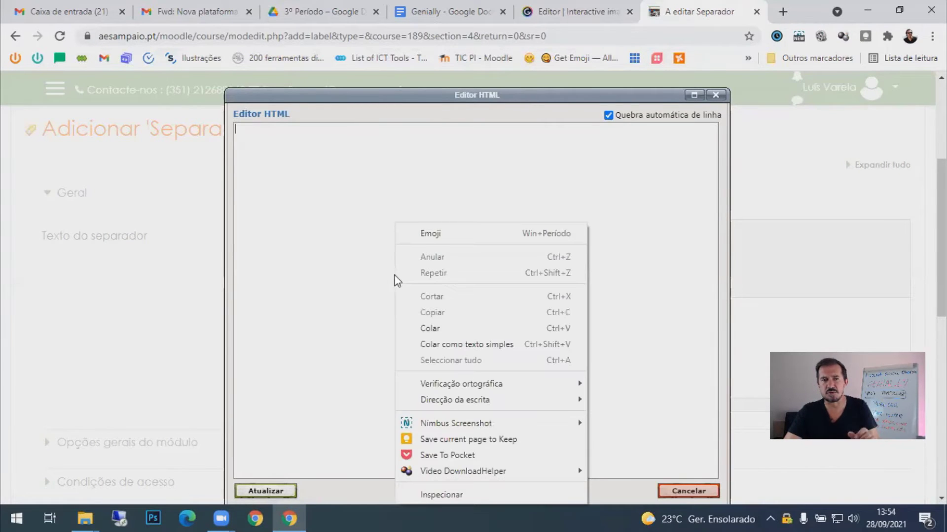
pyautogui.click(424, 328)
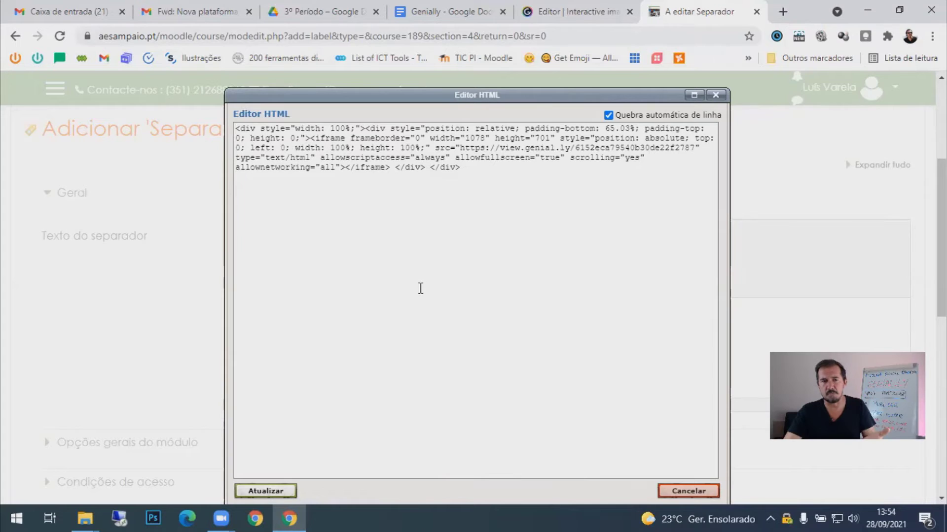
pyautogui.click(266, 491)
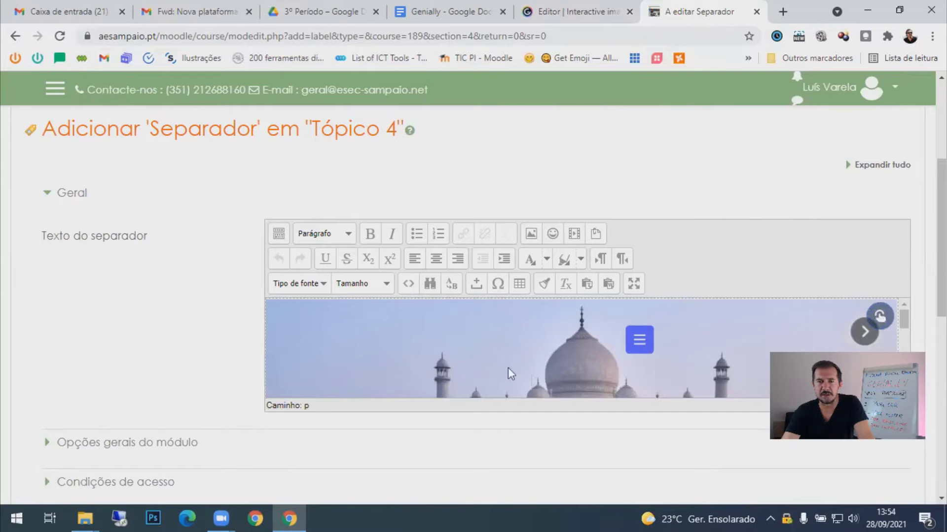
# - Save the Separador, unlock the embedded genially with its password, and return to Genially
pyautogui.scroll(-7, 720, 274)
pyautogui.click(441, 270)
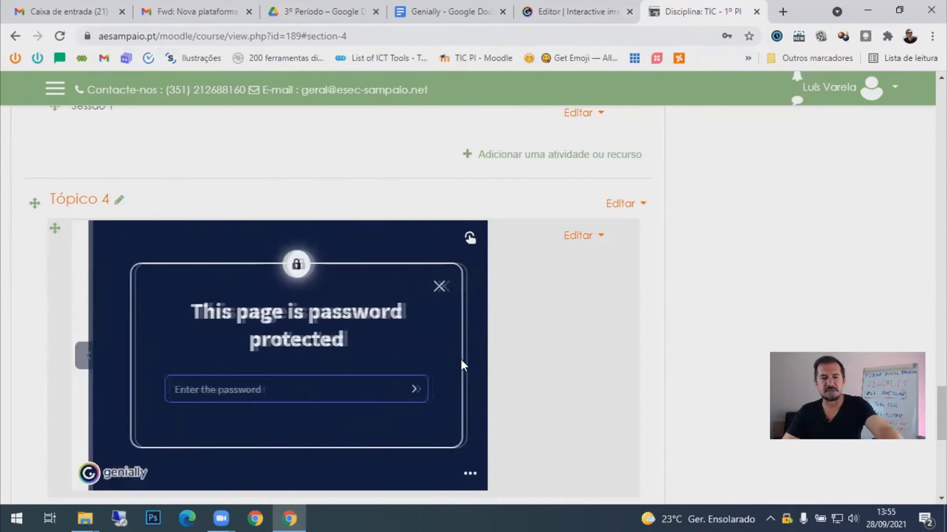
pyautogui.write('123')
pyautogui.click(397, 390)
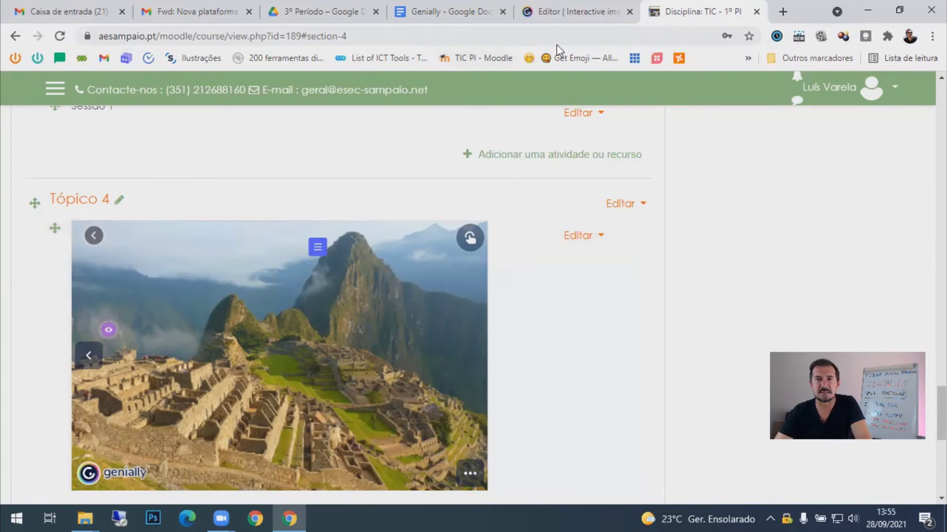
pyautogui.click(584, 15)
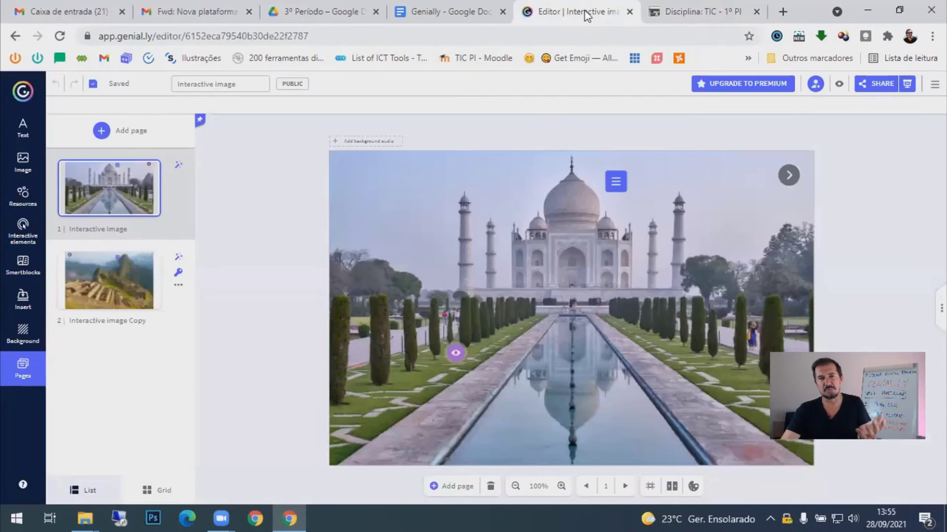
pyautogui.click(873, 84)
# - Review the email, social network and Others sharing options, then choose Google Classroom
pyautogui.click(440, 173)
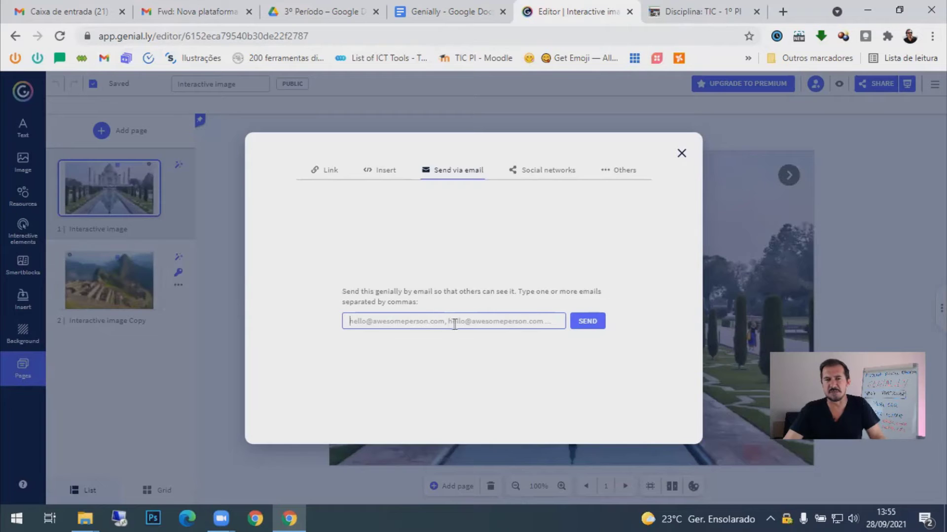
pyautogui.click(546, 176)
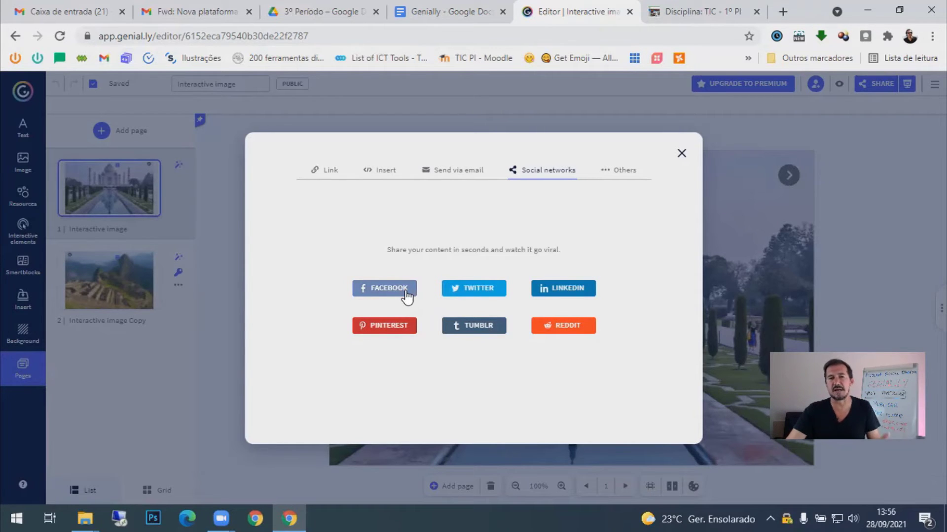
pyautogui.click(610, 173)
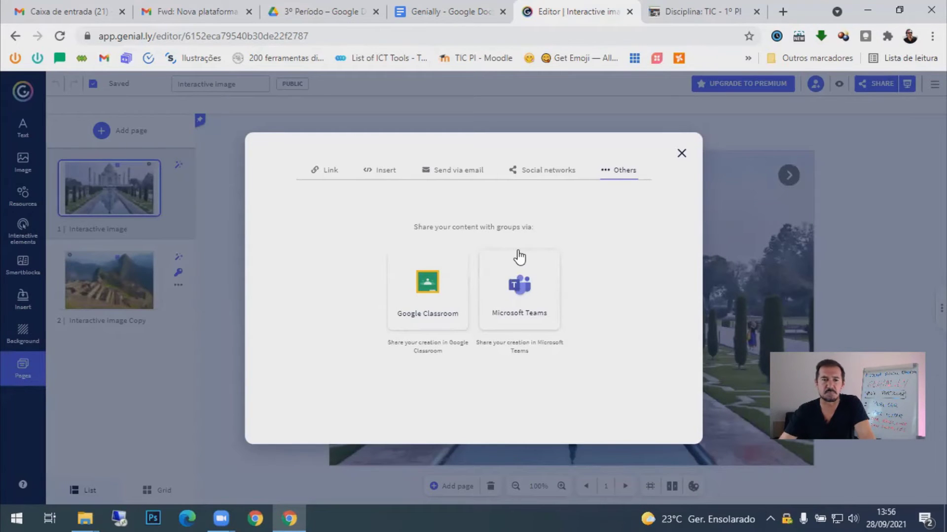
pyautogui.click(436, 302)
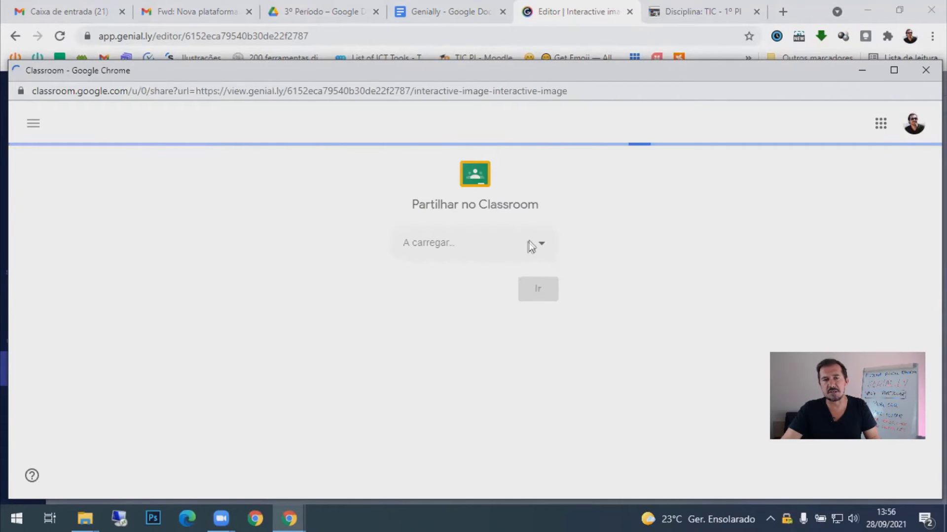
# - Pick class TIC and action Criar material in Partilhar no Classroom, then close the popup
pyautogui.click(543, 250)
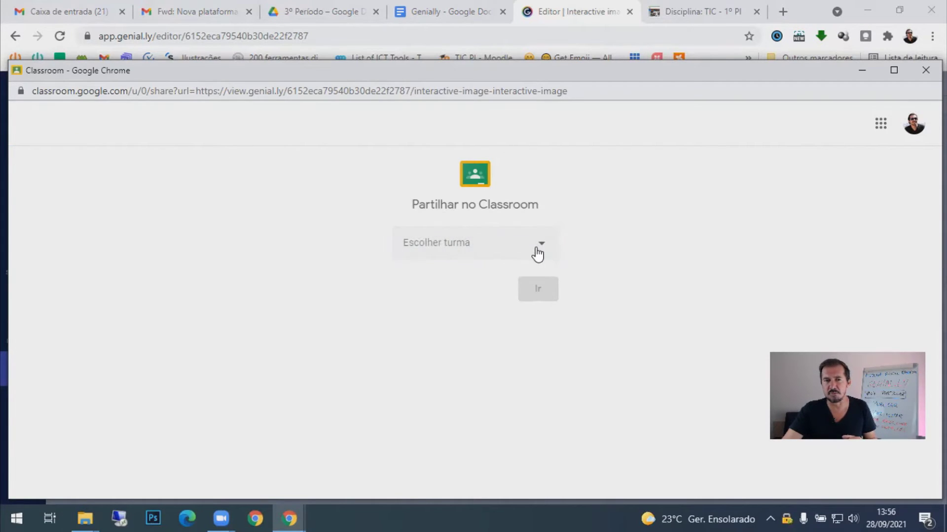
pyautogui.click(466, 248)
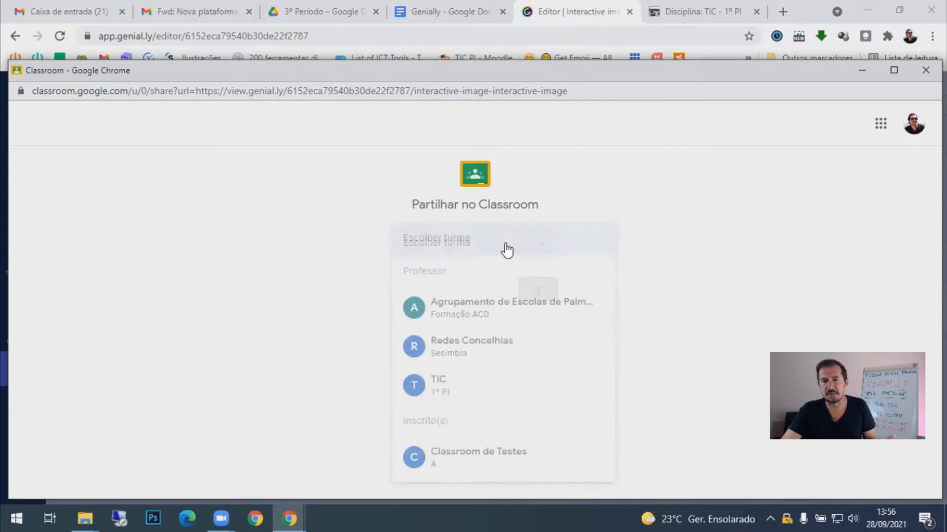
pyautogui.click(446, 394)
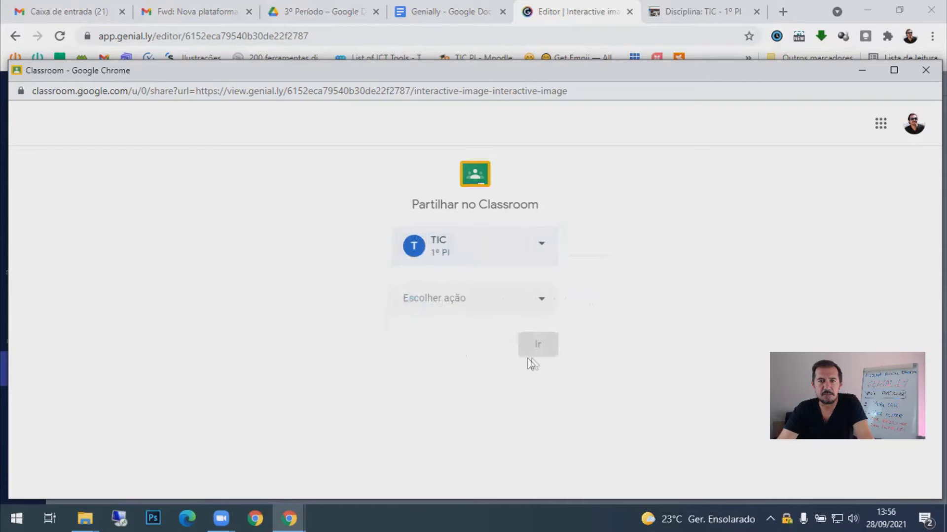
pyautogui.click(527, 302)
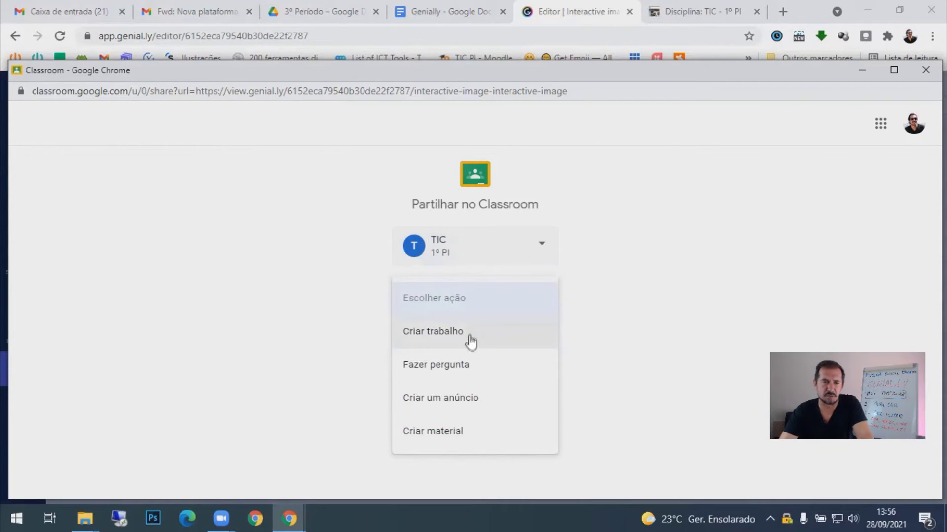
pyautogui.click(472, 436)
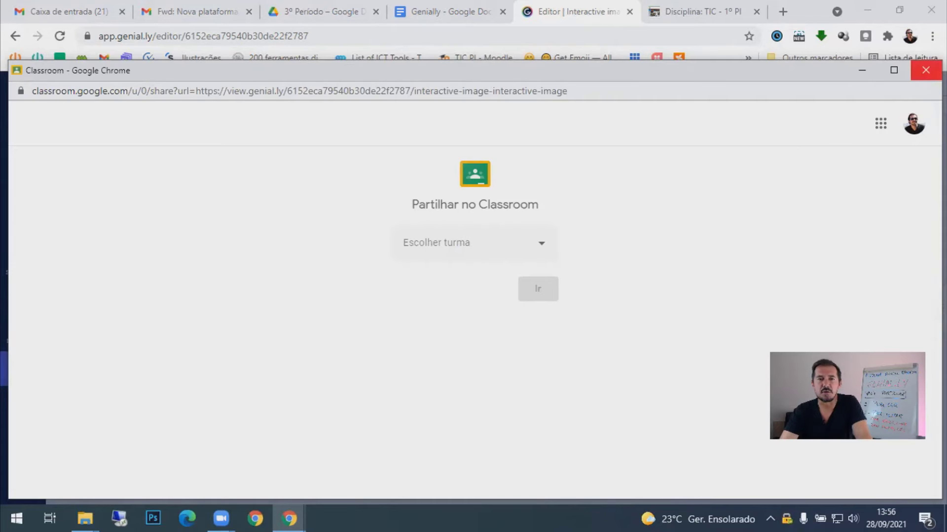
pyautogui.click(925, 70)
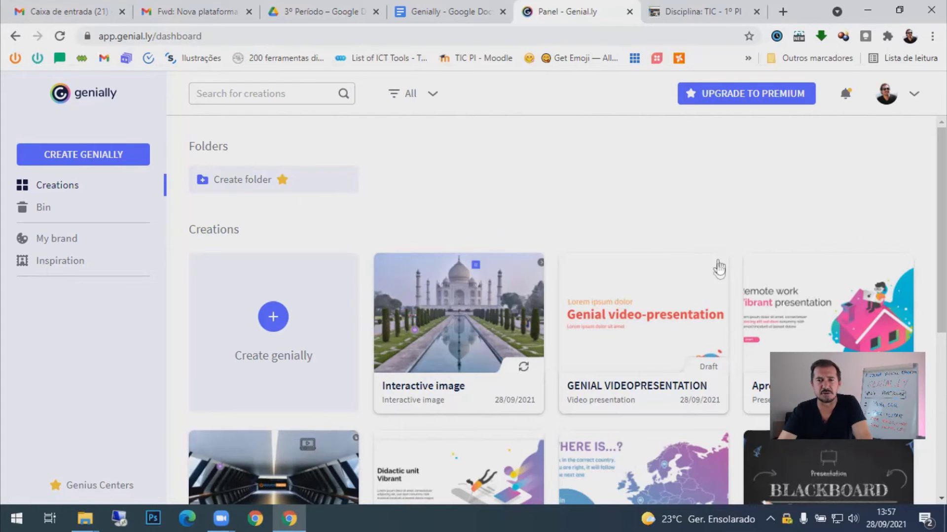
# - Open the Interactive image card's sharing options from the Genially dashboard
pyautogui.moveTo(716, 273)
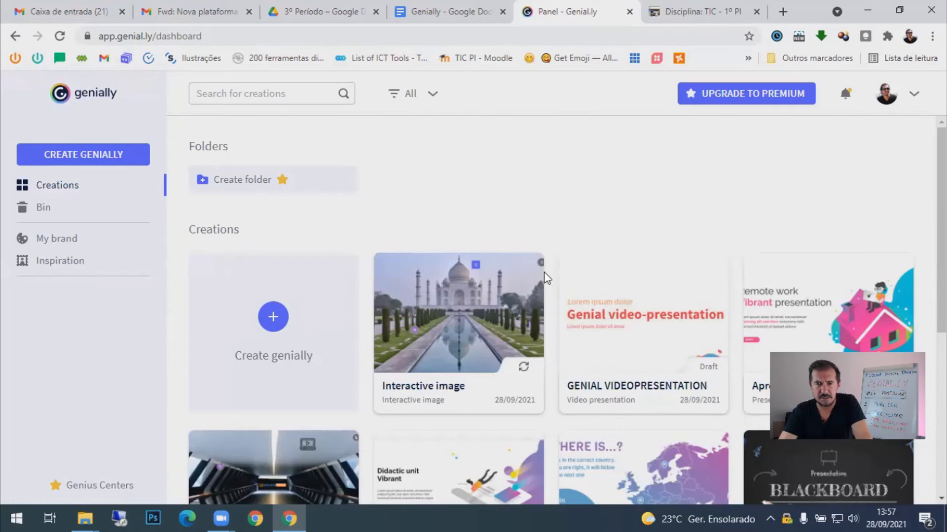
pyautogui.moveTo(479, 306)
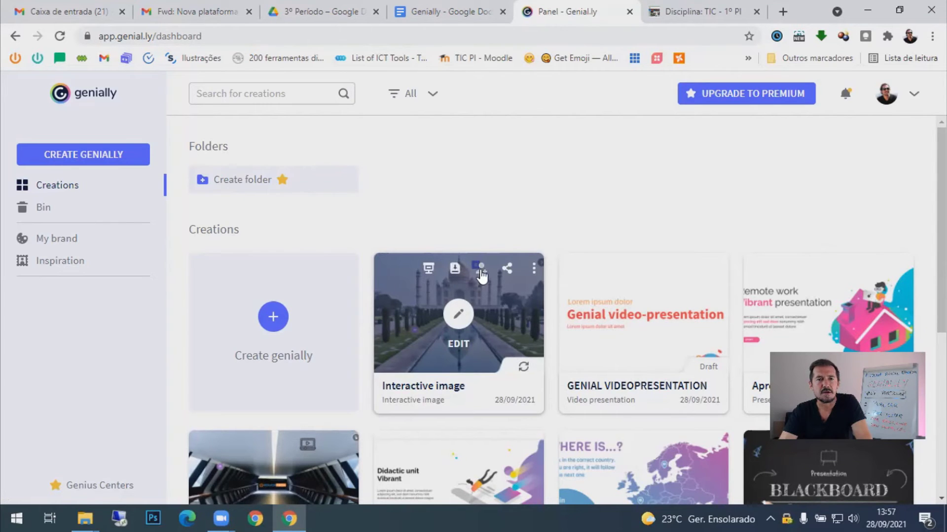
pyautogui.click(507, 273)
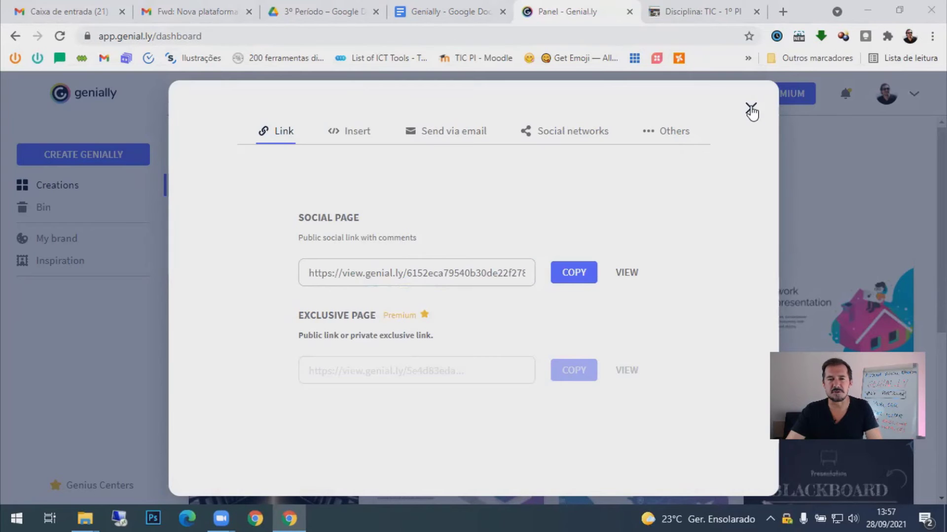
# - Close the share dialog, then open and dismiss the video presentation's publish settings
pyautogui.click(750, 110)
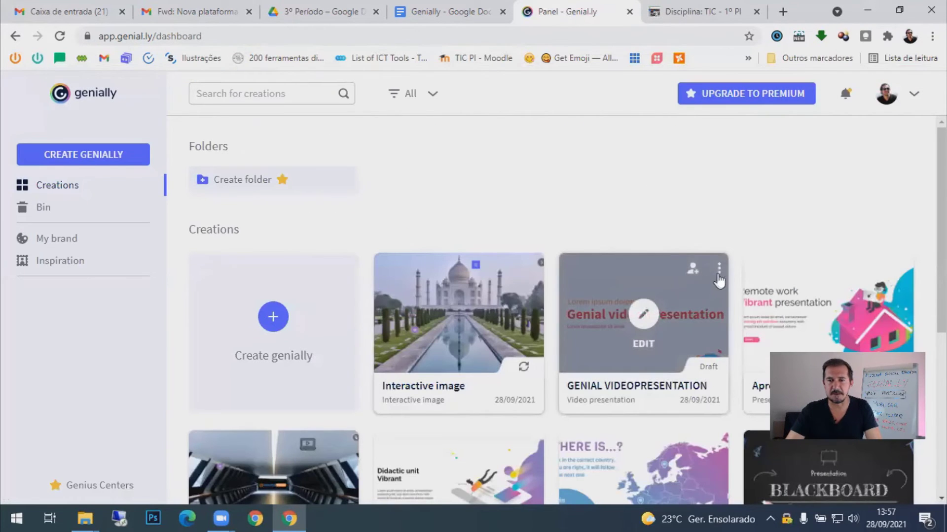
pyautogui.click(719, 269)
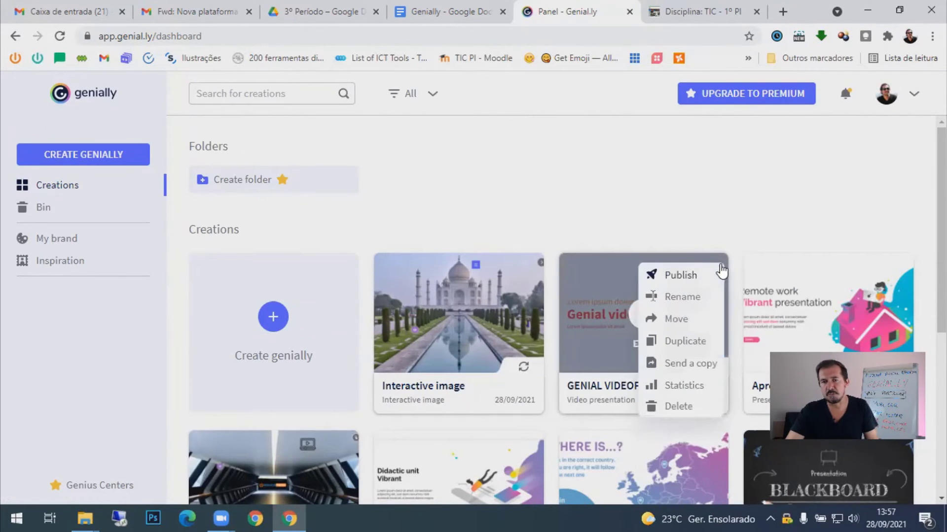
pyautogui.click(684, 281)
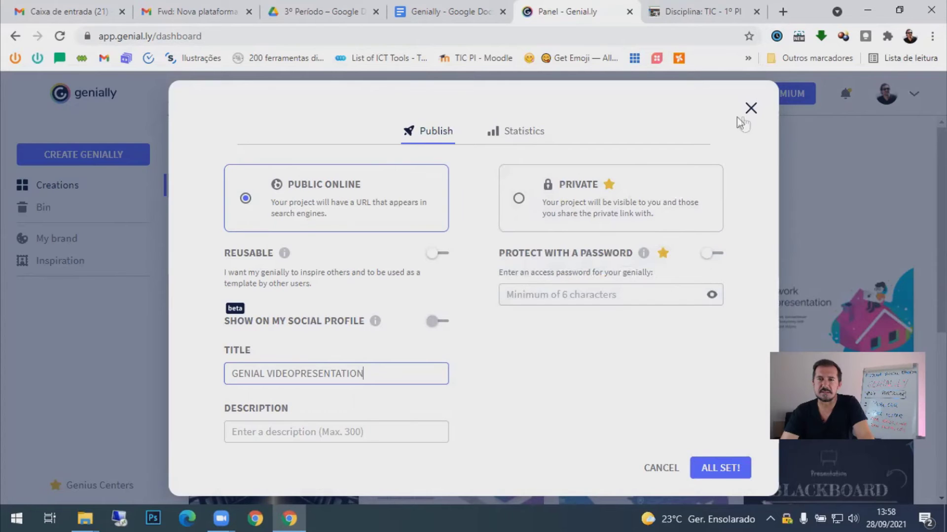
pyautogui.click(751, 109)
pyautogui.moveTo(513, 271)
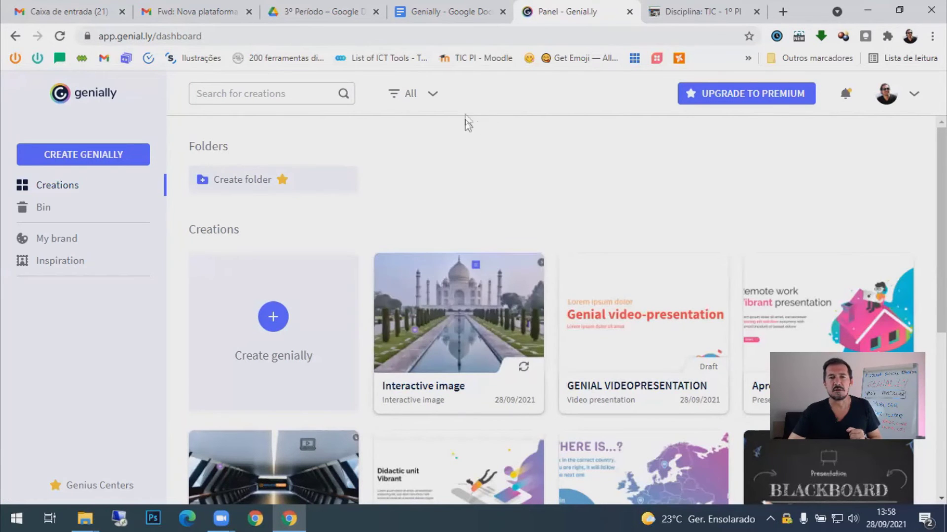
# - Invite a collaborator to the Interactive image by entering their e-mail address
pyautogui.click(483, 274)
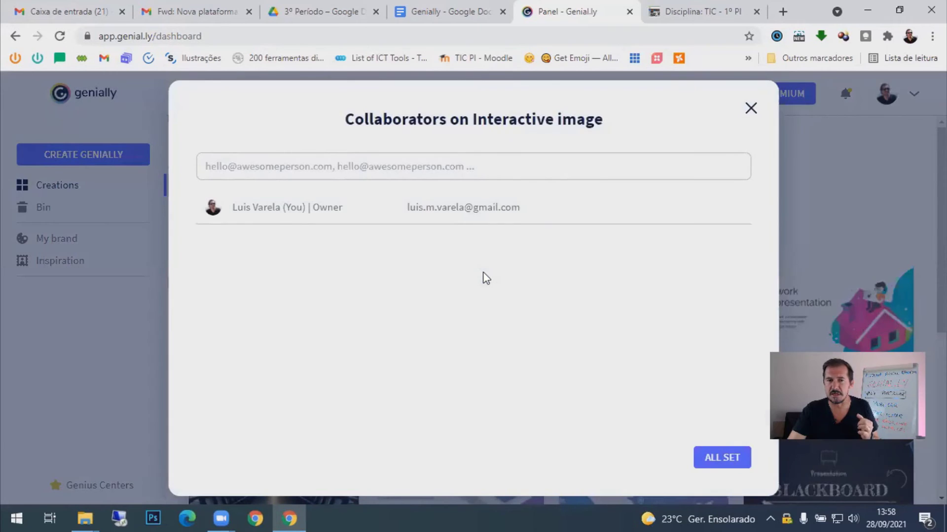
pyautogui.click(392, 167)
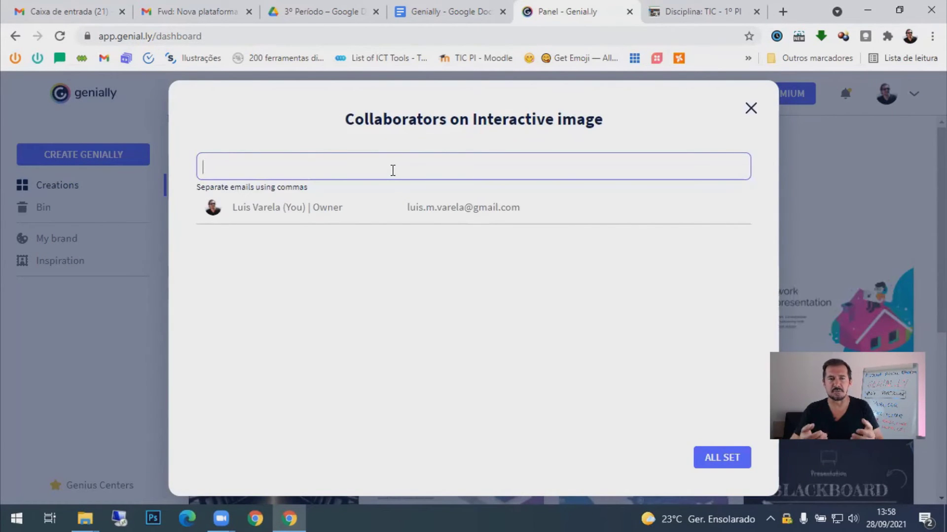
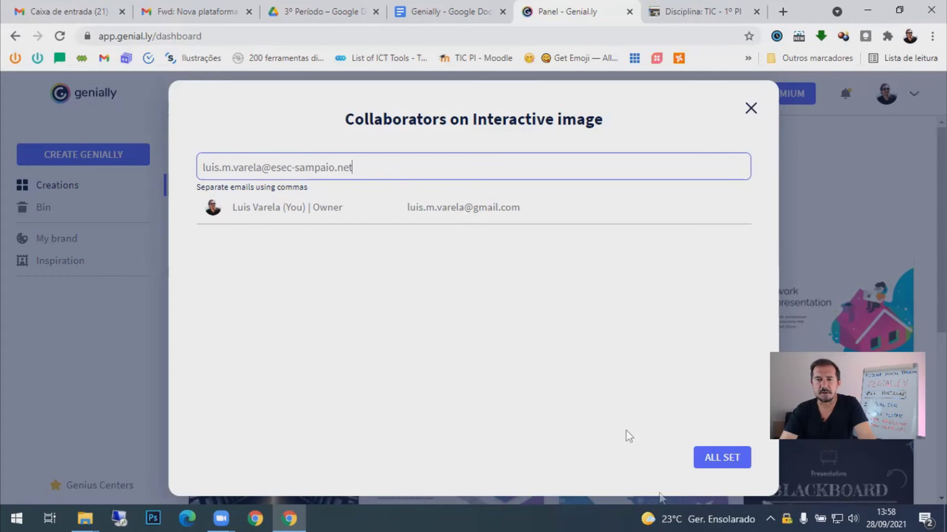
pyautogui.click(721, 458)
pyautogui.click(721, 458)
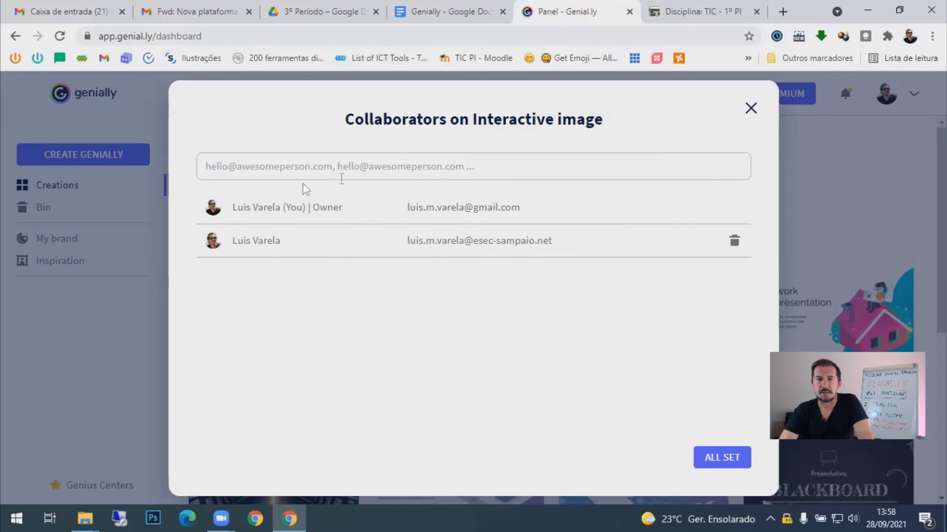
# - Highlight the owner and new collaborator entries, then close the Collaborators panel
pyautogui.moveTo(234, 208); pyautogui.dragTo(280, 208)
pyautogui.moveTo(462, 211); pyautogui.dragTo(400, 215)
pyautogui.click(337, 209)
pyautogui.tripleClick(341, 209)
pyautogui.moveTo(339, 209); pyautogui.dragTo(298, 212)
pyautogui.doubleClick(298, 211)
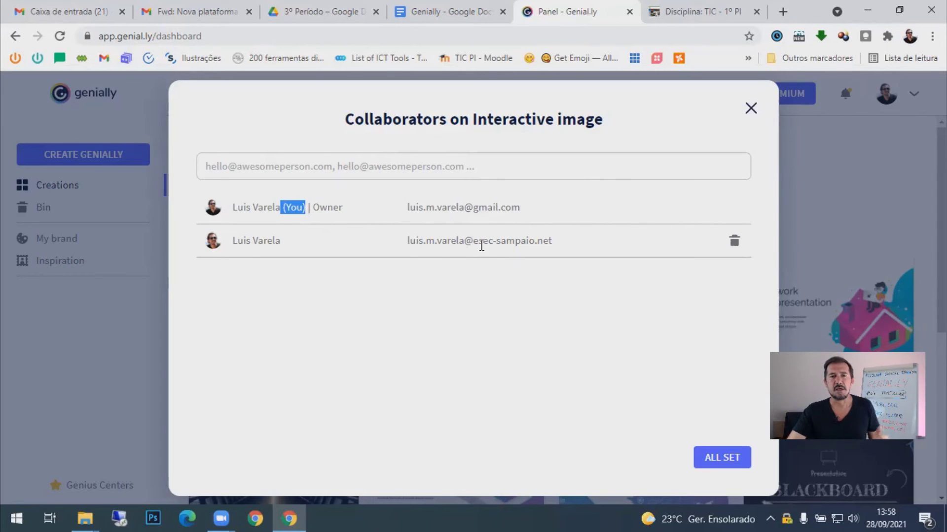
pyautogui.moveTo(425, 241); pyautogui.dragTo(550, 240)
pyautogui.click(549, 240)
pyautogui.tripleClick(547, 240)
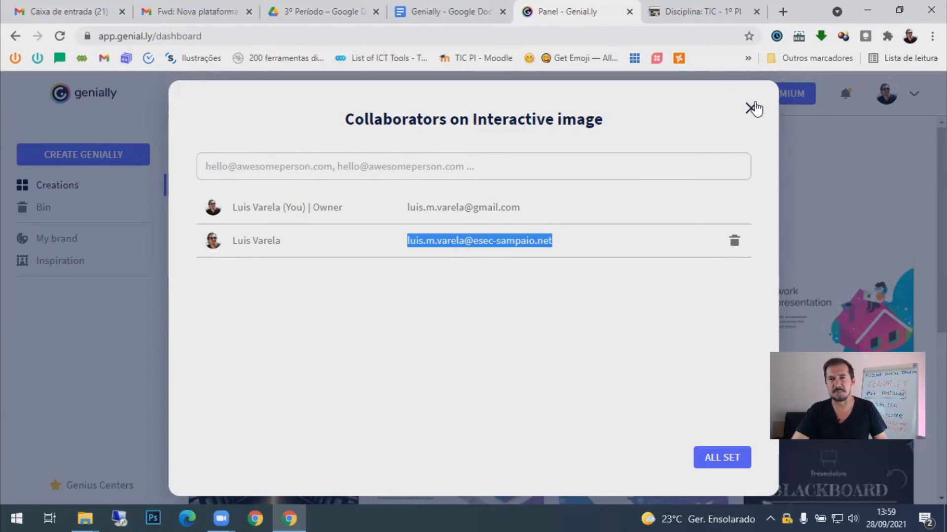
pyautogui.click(746, 114)
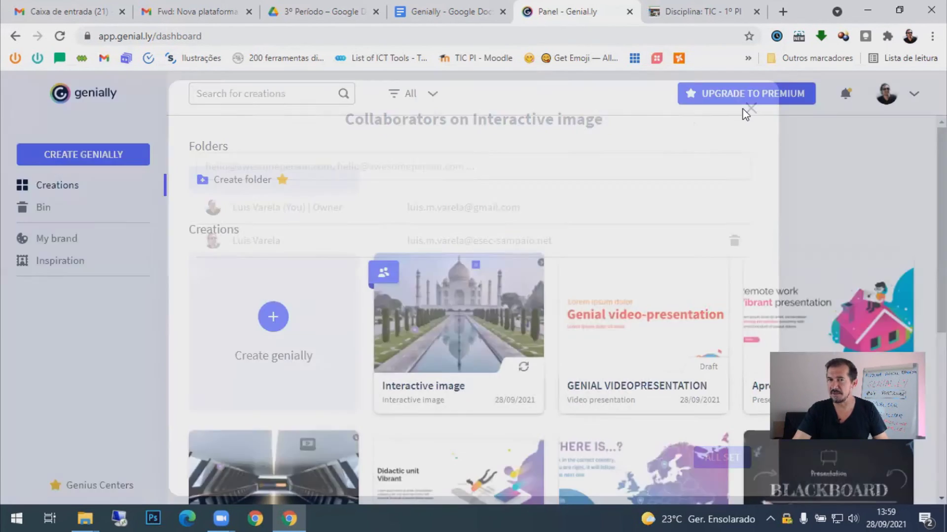